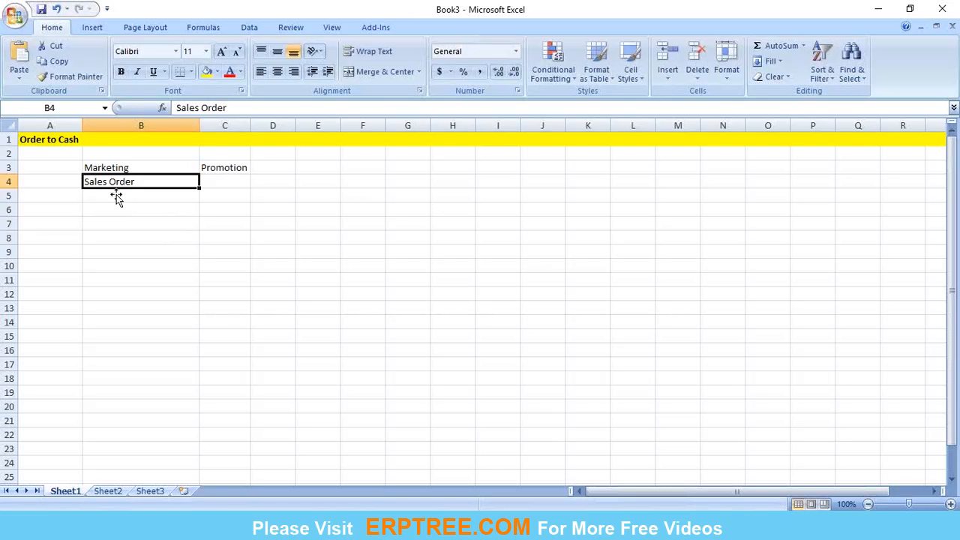
{"action": "left_click", "coordinate": [68, 144]}
{"action": "left_click", "coordinate": [155, 237]}
{"action": "left_click", "coordinate": [148, 170]}
{"action": "left_click", "coordinate": [149, 178]}
{"action": "left_click", "coordinate": [149, 194]}
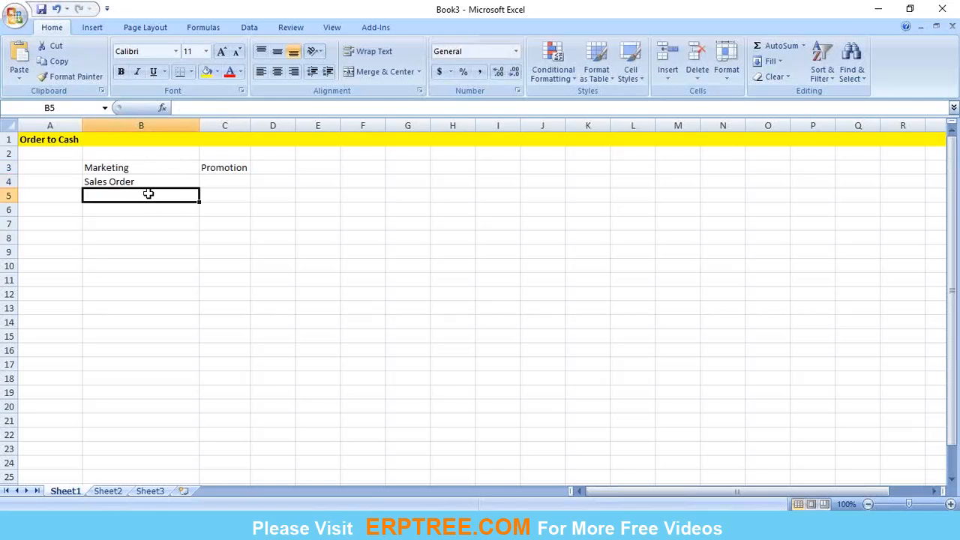
Move the Sales Order entry from cell B4 down to B5, leaving B4 empty.
{"action": "left_click", "coordinate": [139, 182]}
{"action": "key", "text": "ctrl+c"}
{"action": "key", "text": "Down"}
{"action": "key", "text": "ctrl+v"}
Enter "Purchase Order" in cell B4, between Marketing and Sales Order.
{"action": "left_click", "coordinate": [139, 182]}
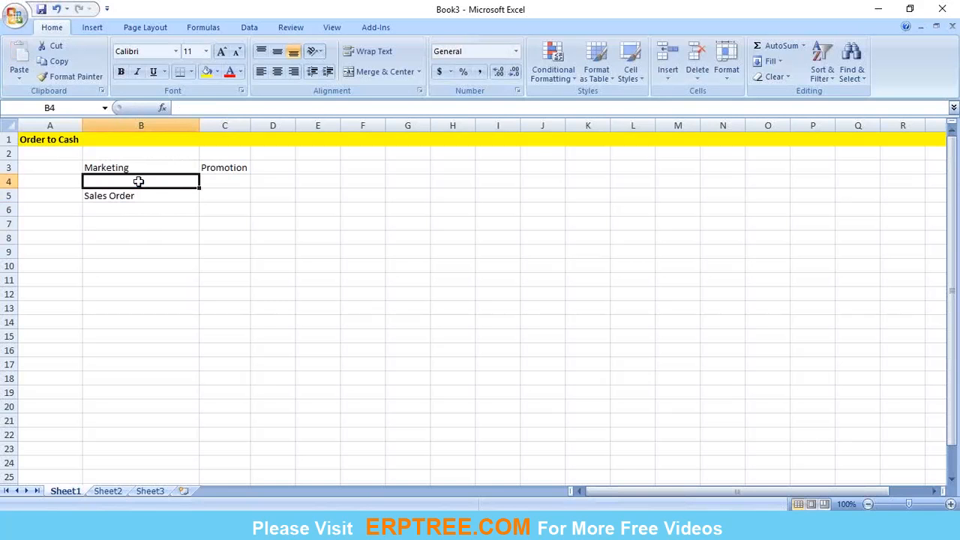
{"action": "type", "text": "Pu"}
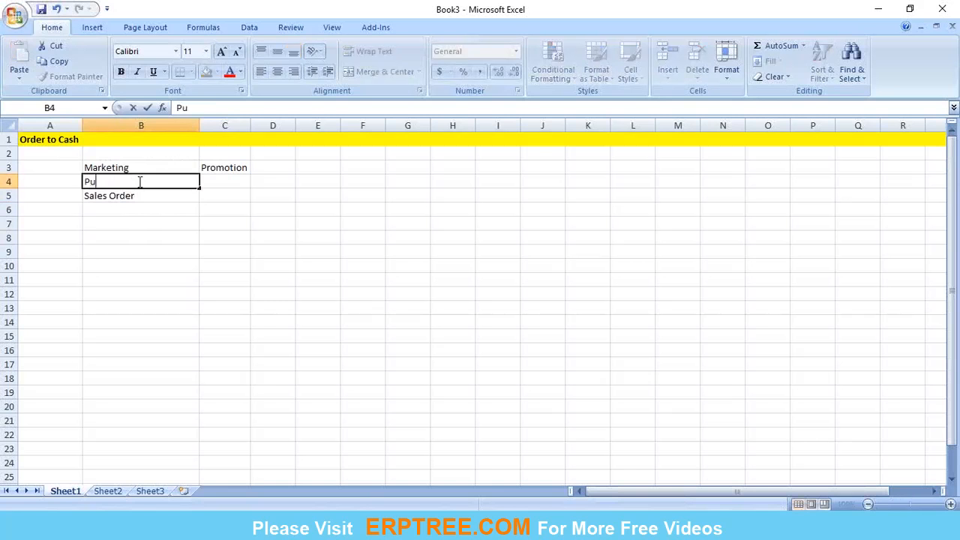
{"action": "type", "text": "rchase Order"}
{"action": "key", "text": "Return"}
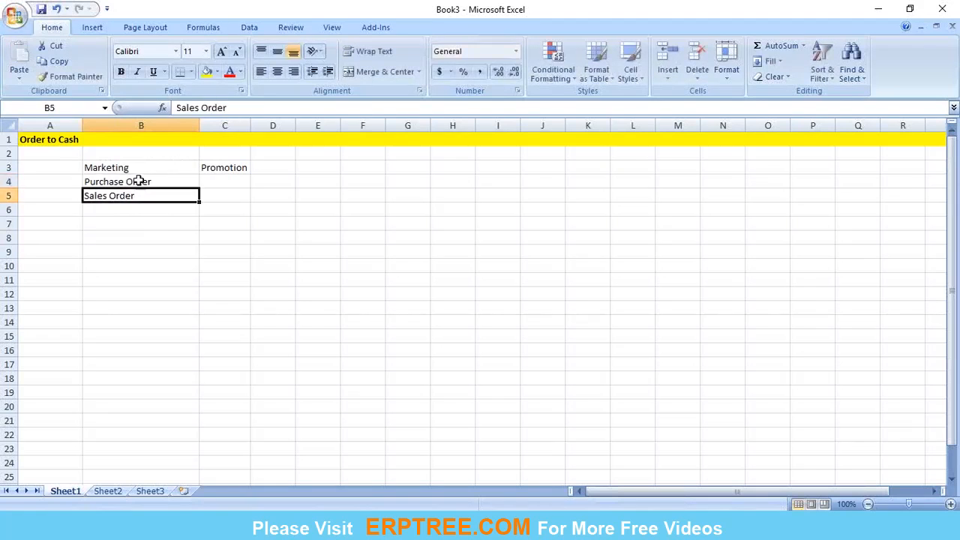
{"action": "left_click", "coordinate": [150, 171]}
{"action": "left_click", "coordinate": [150, 183]}
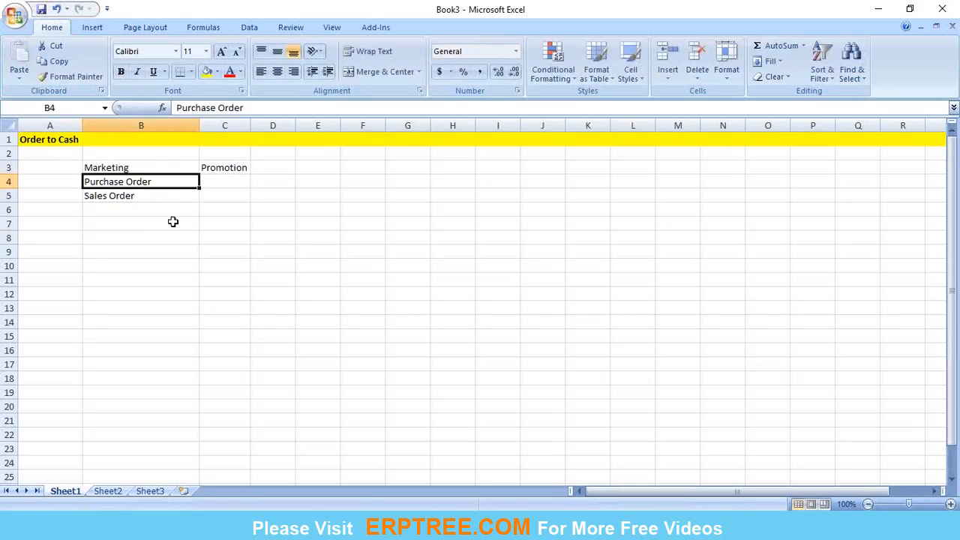
{"action": "left_click", "coordinate": [151, 201]}
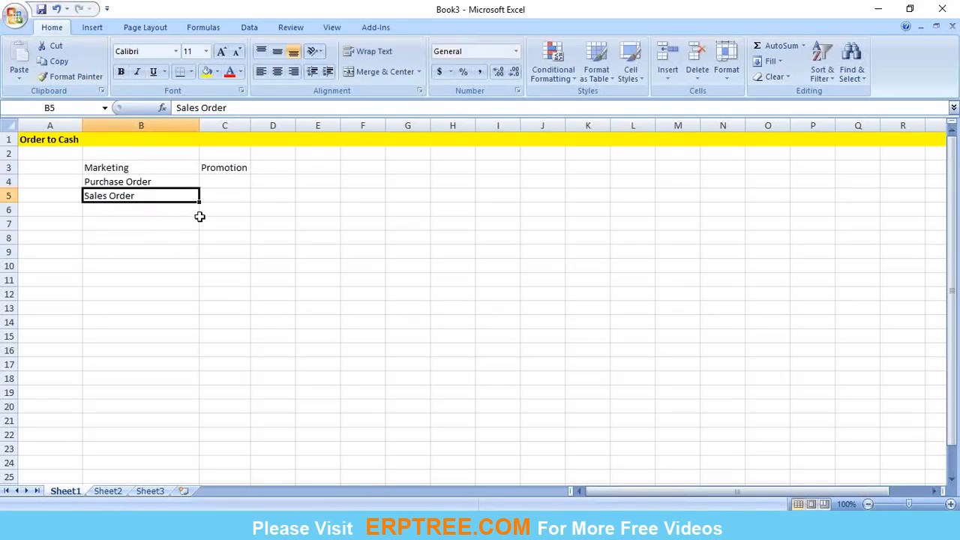
Enter "(Customer)" in cell A4 beside the Purchase Order entry.
{"action": "left_click", "coordinate": [67, 180]}
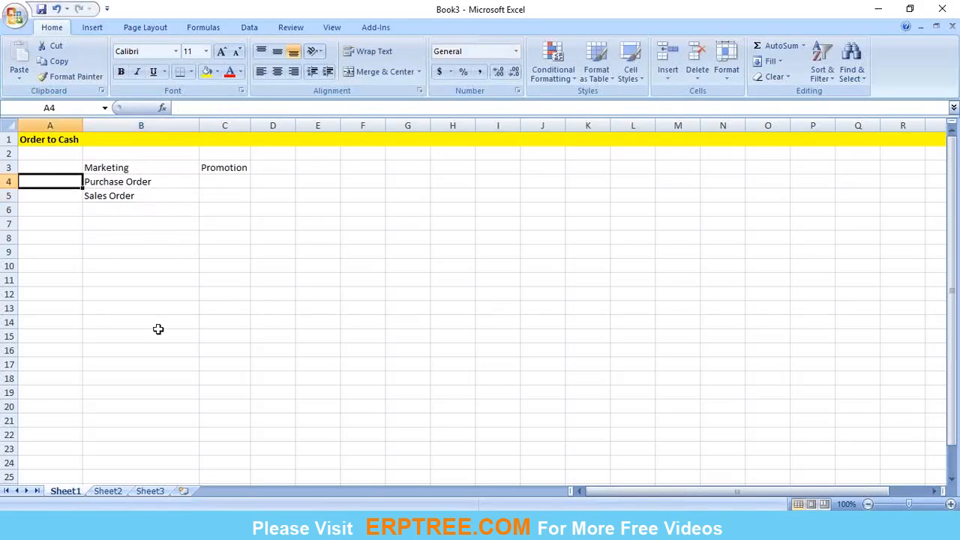
{"action": "type", "text": "("}
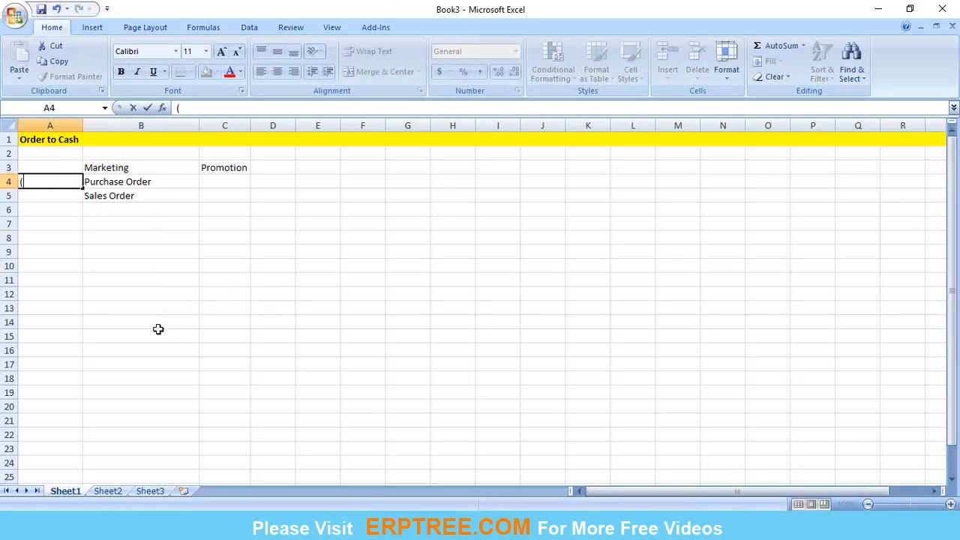
{"action": "type", "text": "Customer)"}
{"action": "key", "text": "Return"}
{"action": "left_click", "coordinate": [202, 196]}
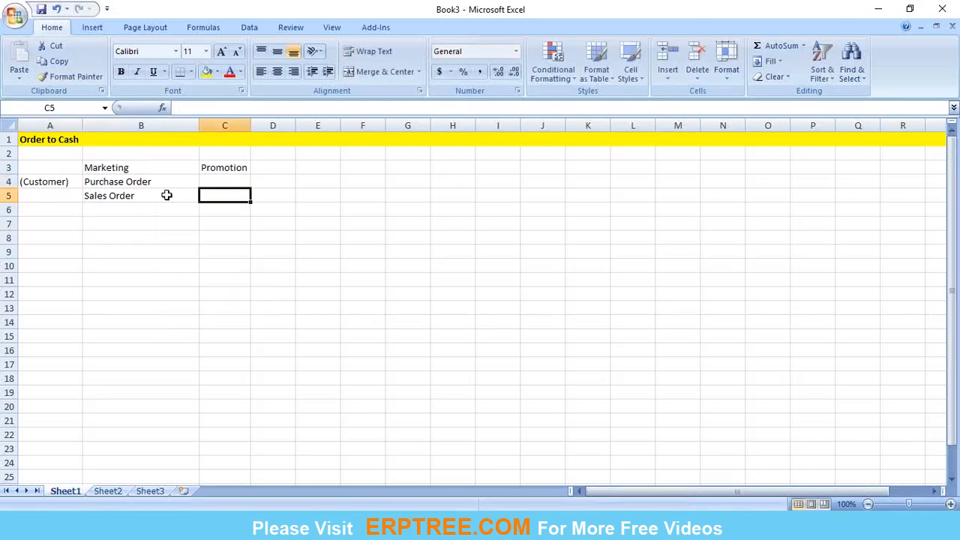
{"action": "left_click", "coordinate": [132, 183]}
{"action": "left_click", "coordinate": [155, 240]}
{"action": "left_click", "coordinate": [132, 206]}
{"action": "left_click", "coordinate": [141, 260]}
{"action": "left_click", "coordinate": [148, 166]}
{"action": "key", "text": "Down"}
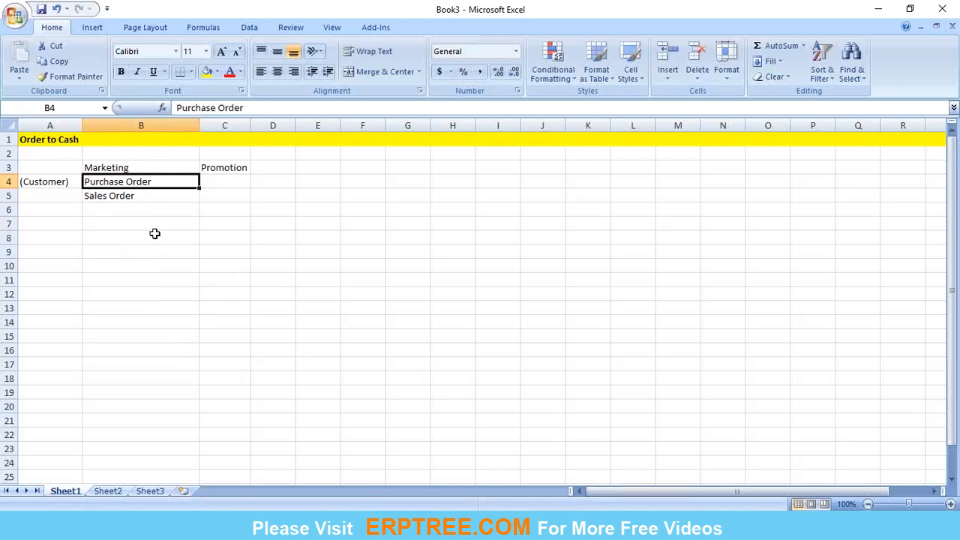
{"action": "left_click", "coordinate": [140, 196]}
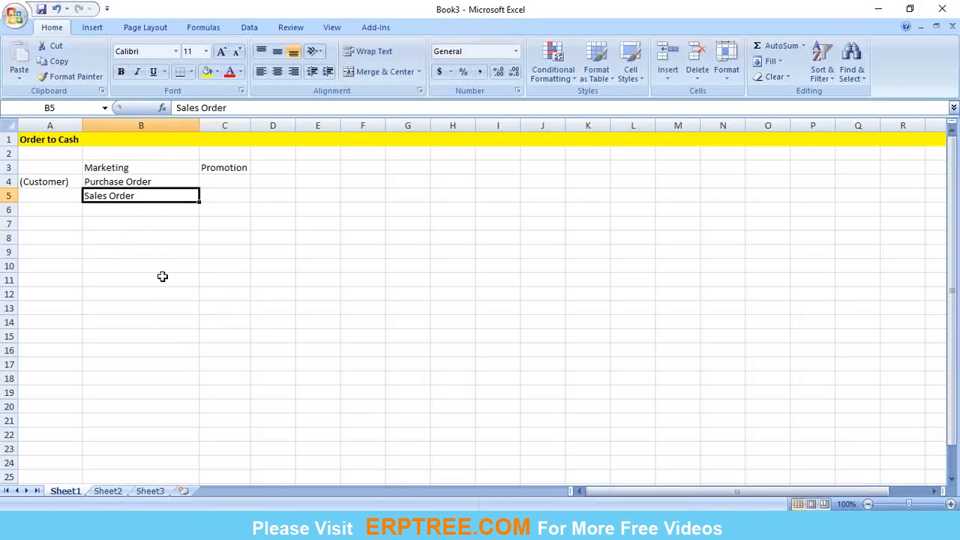
{"action": "left_click", "coordinate": [114, 212]}
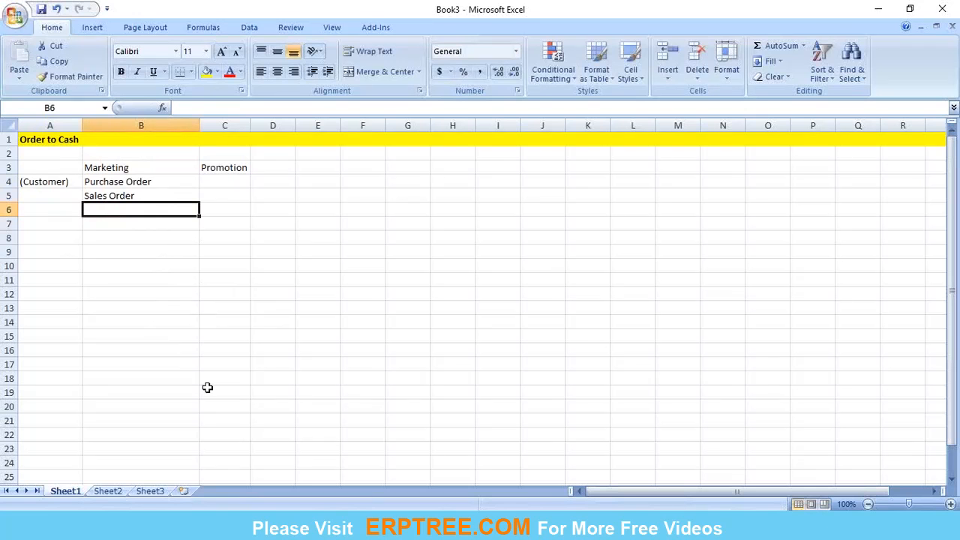
Enter "Fulfillment" in cell B6 as the process stage below Sales Order.
{"action": "left_click", "coordinate": [135, 197]}
{"action": "left_click", "coordinate": [141, 210]}
{"action": "type", "text": "Fulfillment"}
{"action": "key", "text": "Return"}
{"action": "left_click", "coordinate": [235, 316]}
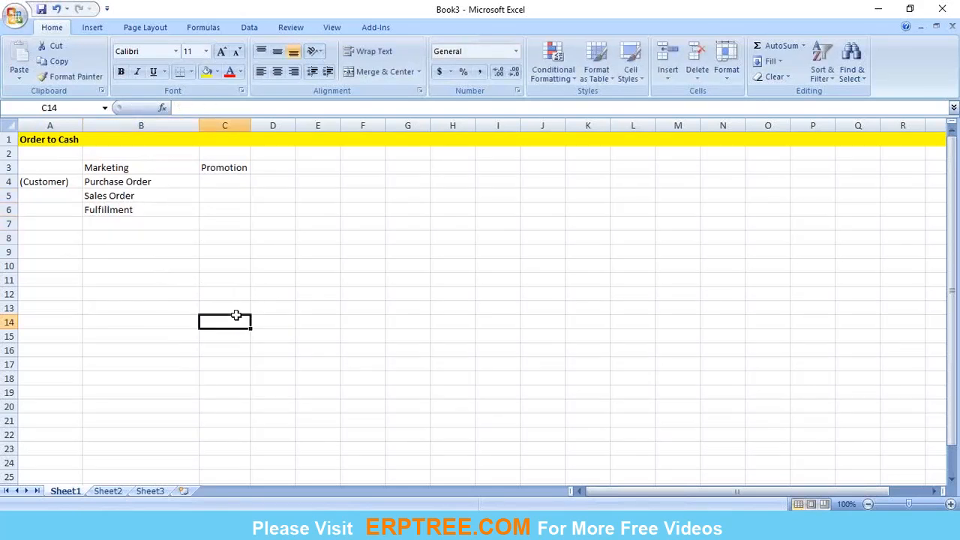
Set the font size of the entire sheet to 12.
{"action": "left_click", "coordinate": [8, 126]}
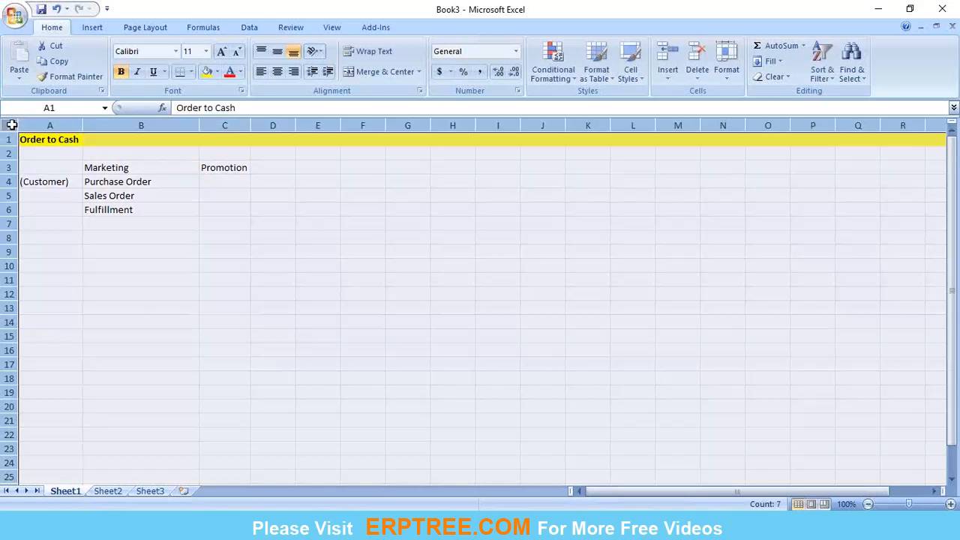
{"action": "left_click", "coordinate": [206, 51]}
{"action": "left_click", "coordinate": [189, 114]}
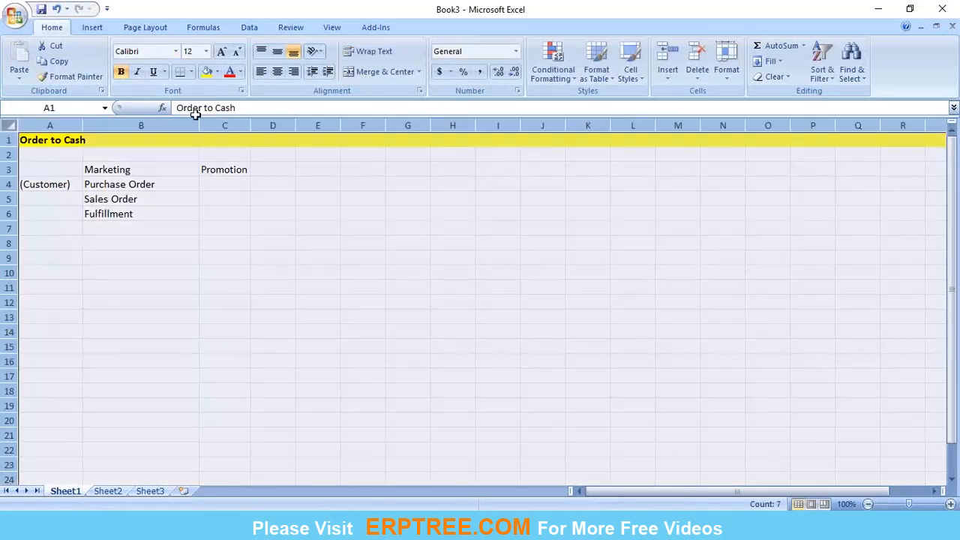
{"action": "left_click", "coordinate": [187, 224]}
{"action": "left_click", "coordinate": [216, 282]}
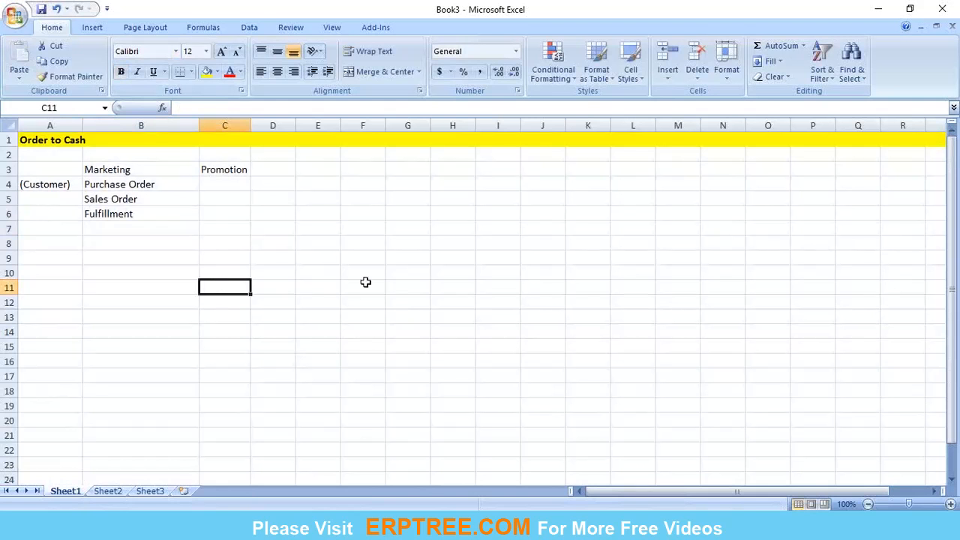
Start the description in cell C6 beside Fulfillment with "Scheduling, ".
{"action": "left_click", "coordinate": [108, 229]}
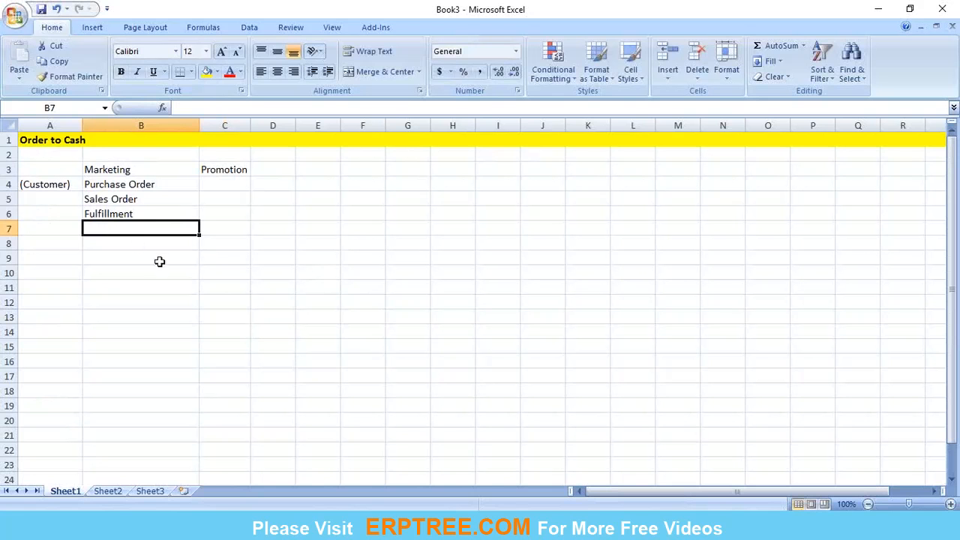
{"action": "left_click", "coordinate": [137, 214]}
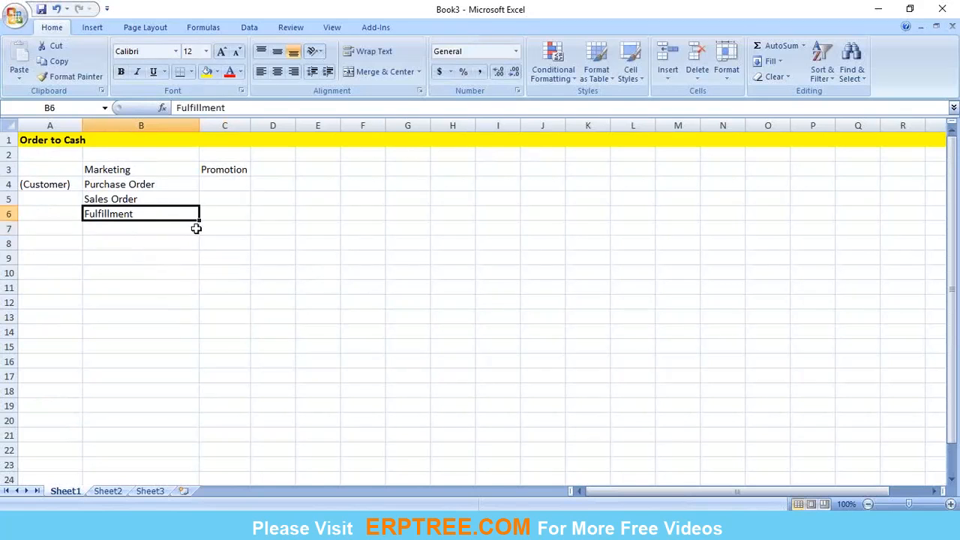
{"action": "left_click", "coordinate": [215, 213]}
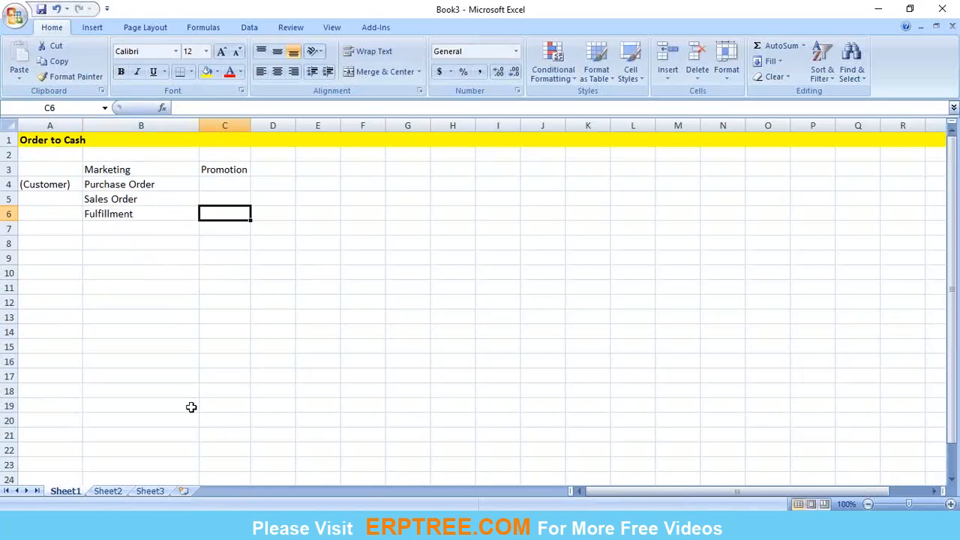
{"action": "type", "text": "Sch"}
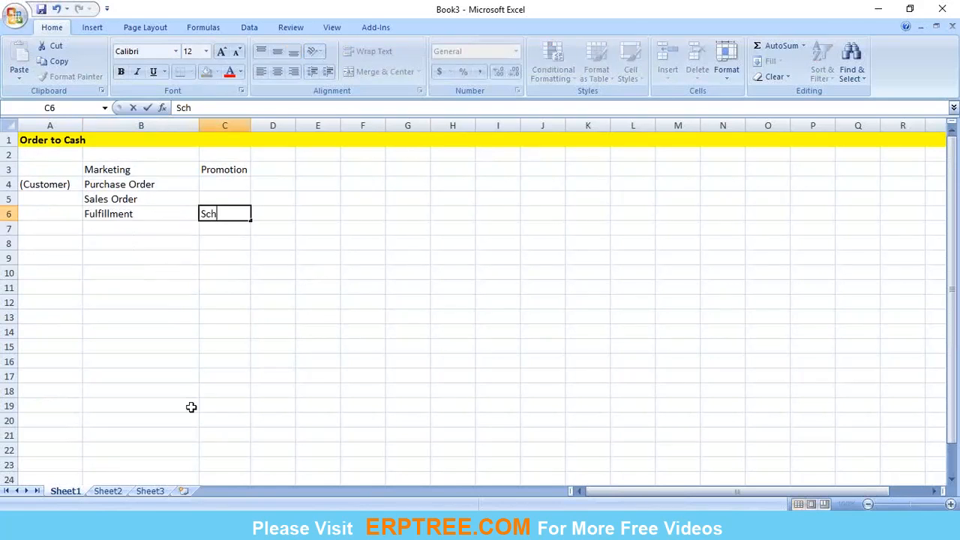
{"action": "type", "text": "eduling, "}
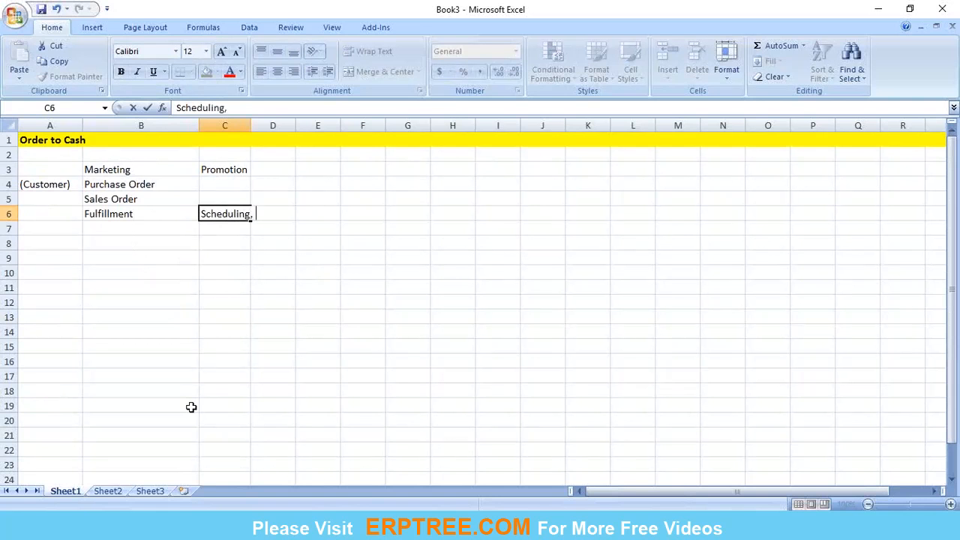
{"action": "type", "text": "Picking,"}
{"action": "type", "text": "Reserv"}
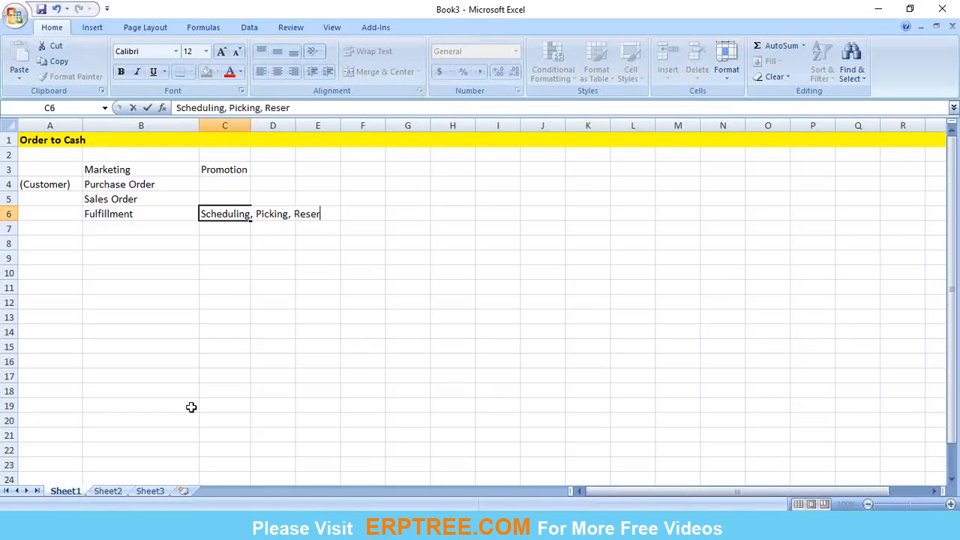
{"action": "key", "text": "BackSpace"}
{"action": "key", "text": "BackSpace"}
{"action": "key", "text": "BackSpace"}
{"action": "key", "text": "BackSpace"}
{"action": "key", "text": "BackSpace"}
{"action": "key", "text": "BackSpace"}
{"action": "key", "text": "BackSpace"}
{"action": "key", "text": "BackSpace"}
{"action": "key", "text": "BackSpace"}
{"action": "key", "text": "BackSpace"}
{"action": "key", "text": "BackSpace"}
{"action": "key", "text": "BackSpace"}
{"action": "key", "text": "BackSpace"}
{"action": "key", "text": "BackSpace"}
{"action": "key", "text": "BackSpace"}
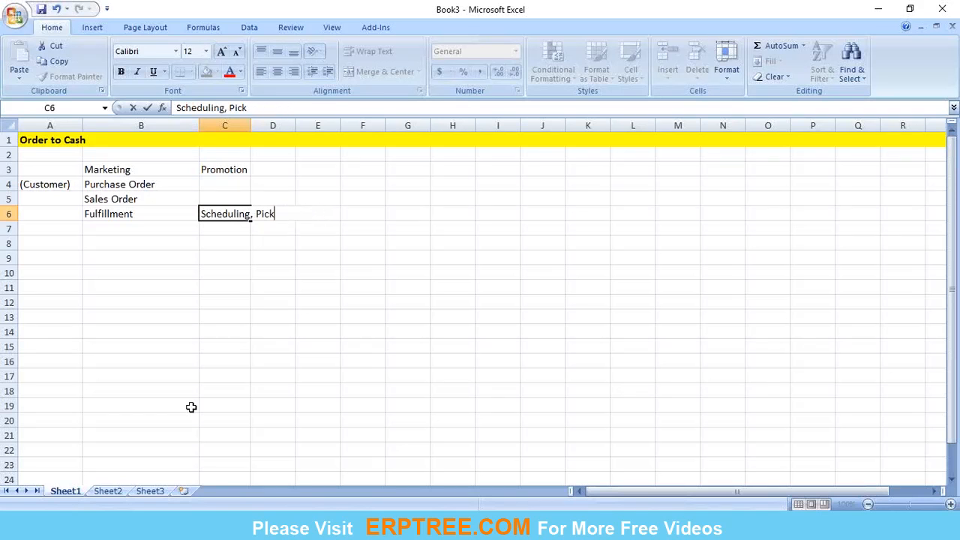
Complete the Fulfillment description in cell C6 so it reads "Scheduling, Reservation, Picking".
{"action": "type", "text": "Reservation,"}
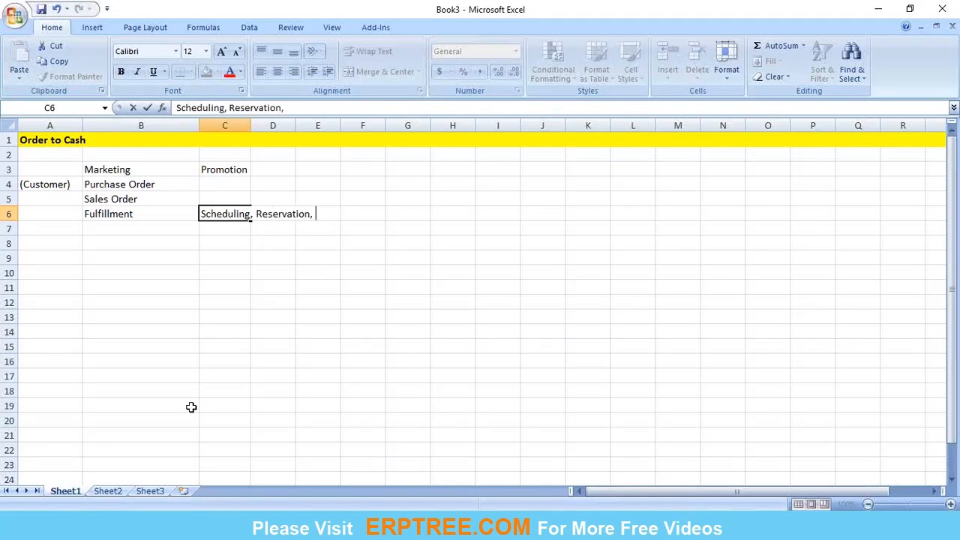
{"action": "type", "text": " Picking"}
{"action": "key", "text": "Return"}
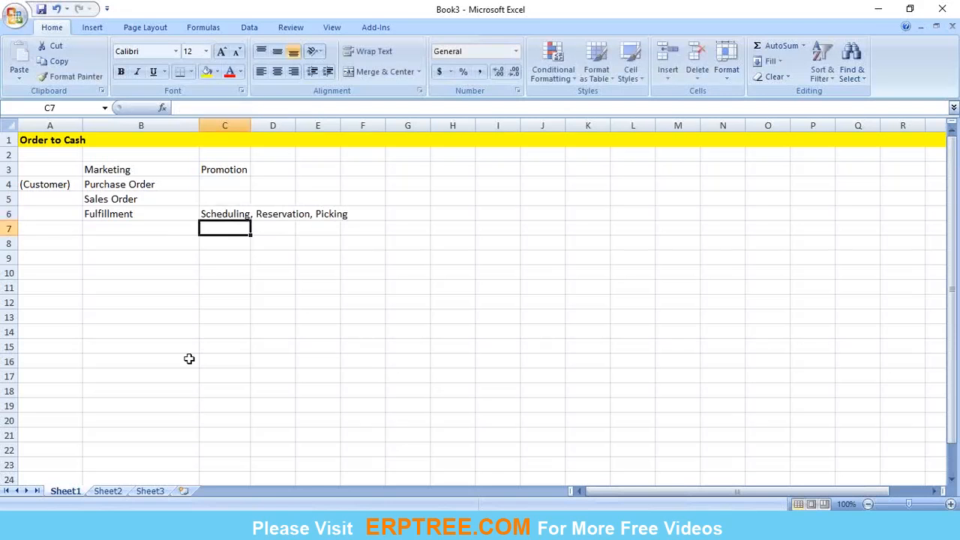
Auto-fit the width of column C to its longest entry.
{"action": "left_click", "coordinate": [200, 290]}
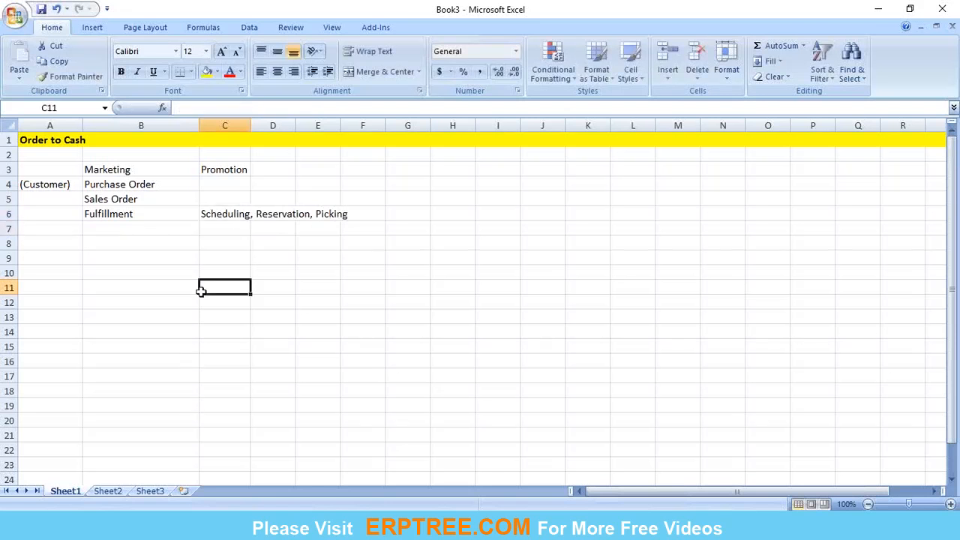
{"action": "double_click", "coordinate": [250, 126]}
{"action": "left_click", "coordinate": [225, 240]}
{"action": "left_click", "coordinate": [171, 219]}
{"action": "left_click", "coordinate": [240, 215]}
{"action": "left_click", "coordinate": [287, 323]}
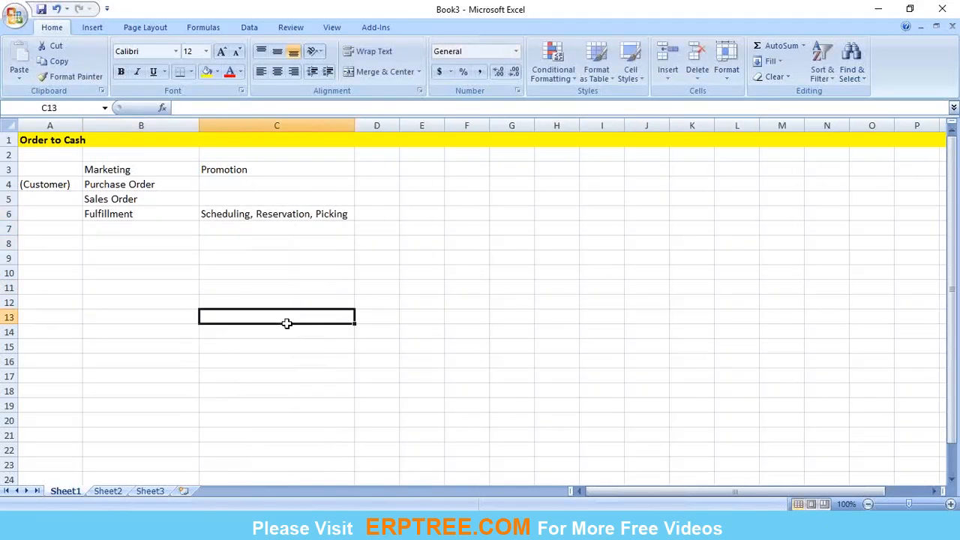